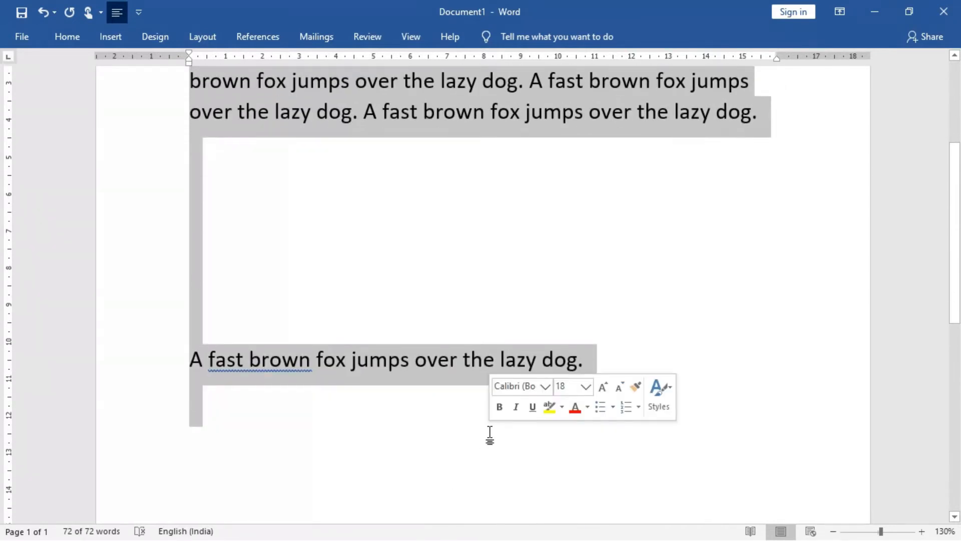
Delete all the selected text from the document and set the ribbon display to Auto-hide Ribbon.
key(Delete)
drag(958, 185, 959, 127)
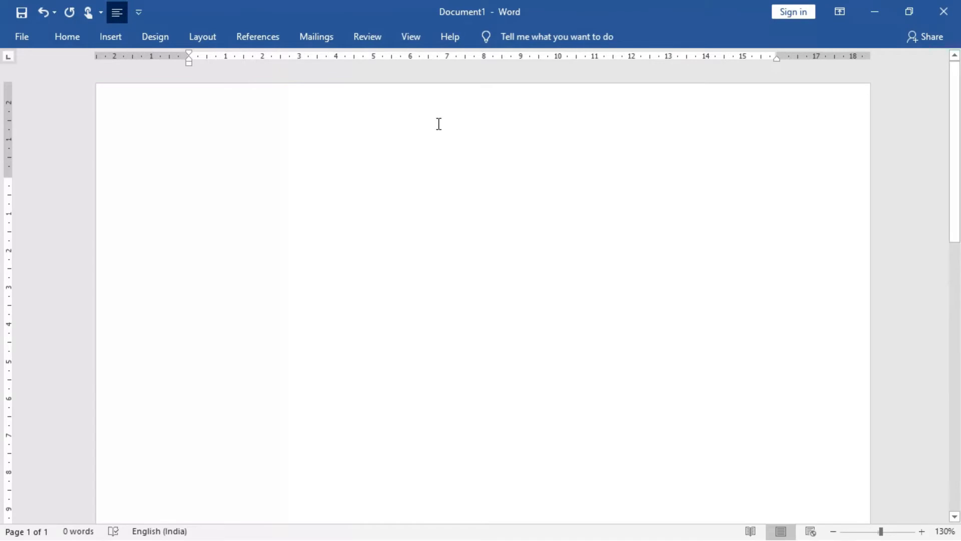
click(841, 12)
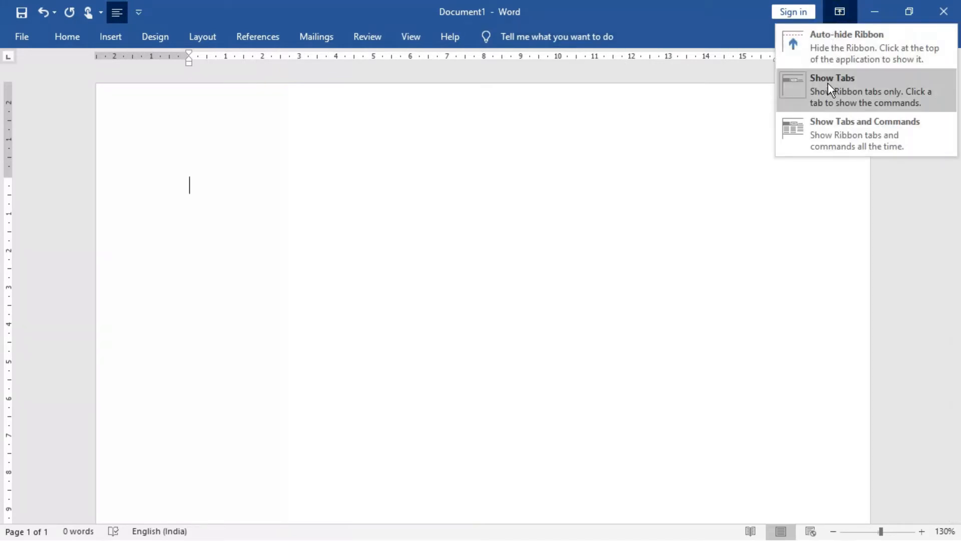
click(828, 50)
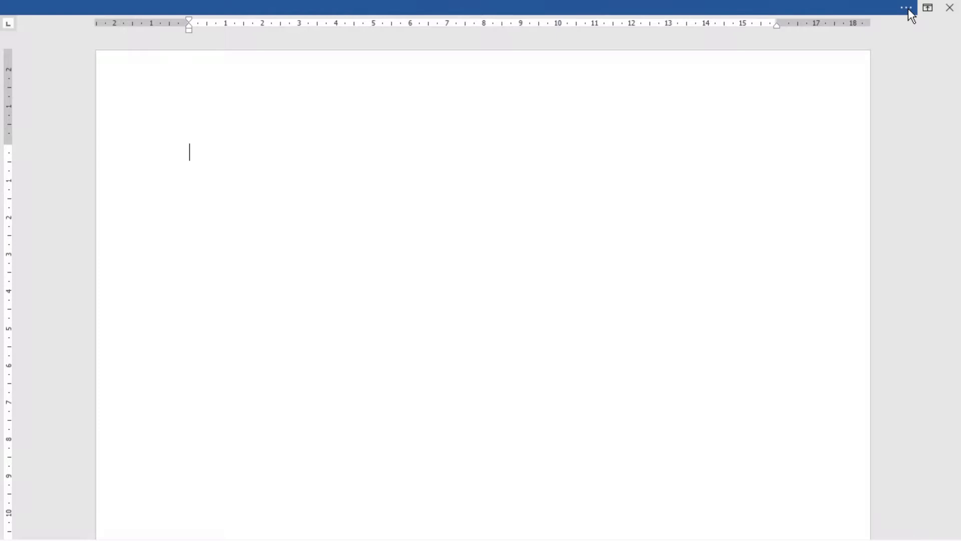
Start a bulleted list on the empty first line using the solid round bullet.
click(907, 8)
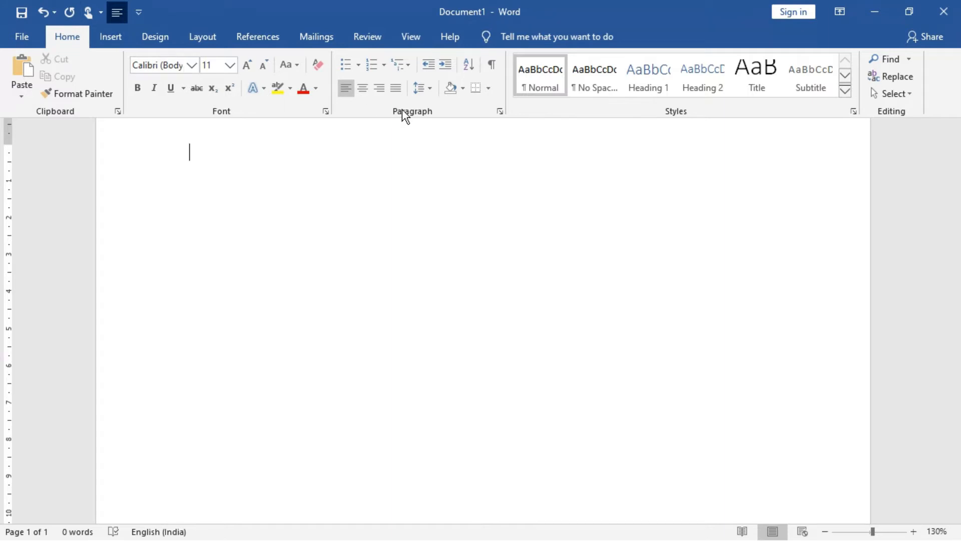
click(358, 65)
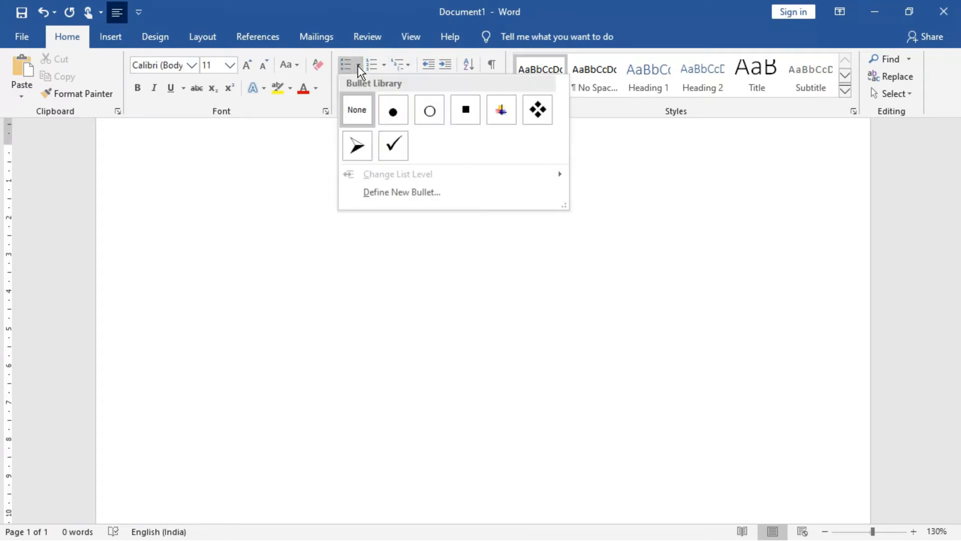
click(392, 111)
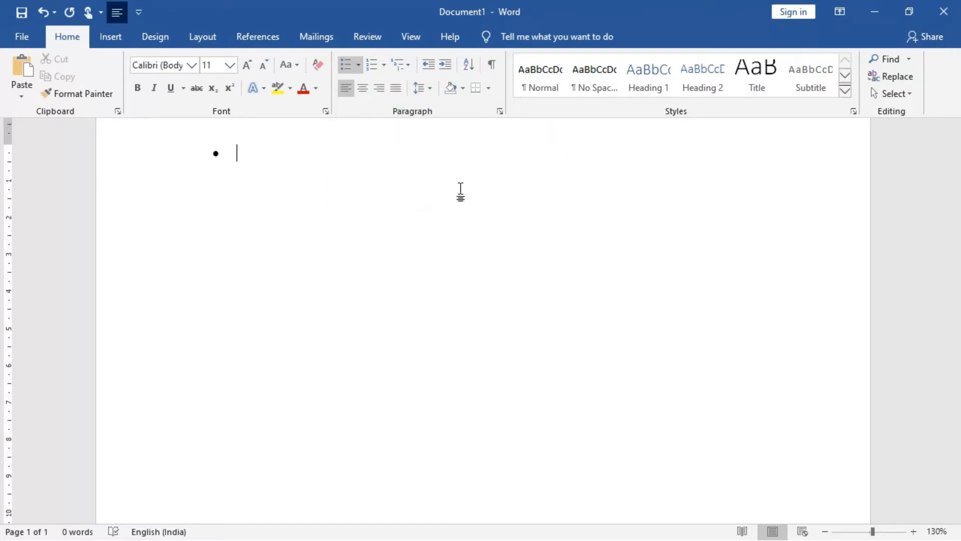
Enter the bulleted items Mango, Watermelon, Apple and Orange, and end the list on a plain new line.
text(Ma)
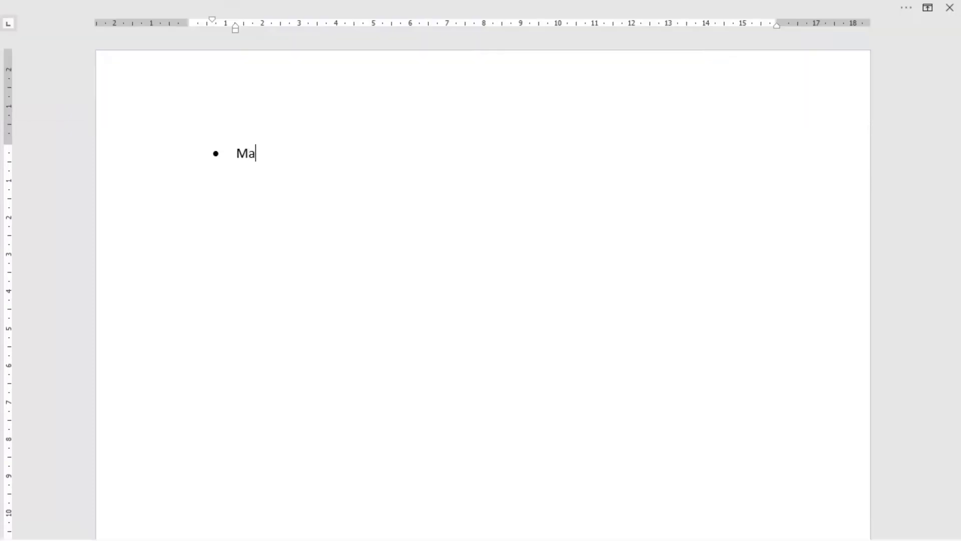
text(ngo)
key(Return)
text(Watermelon)
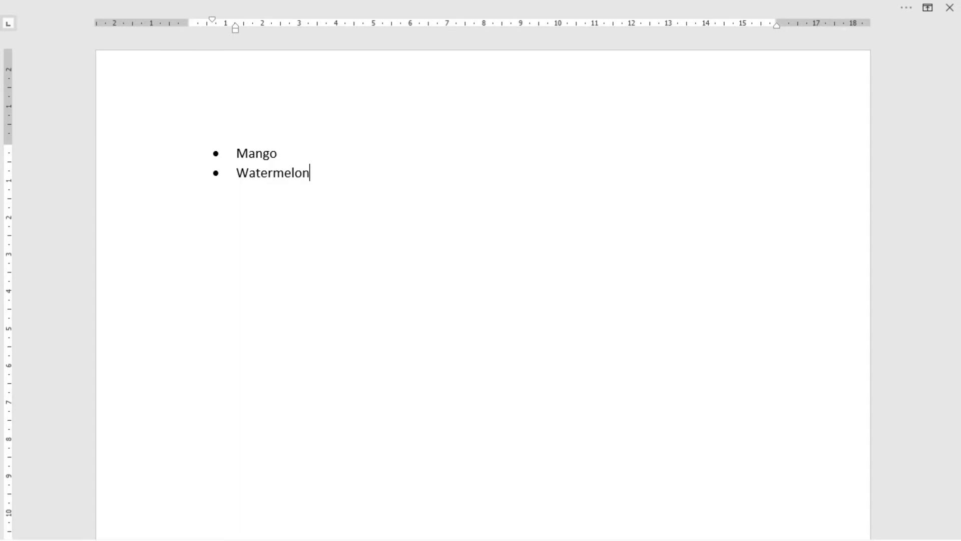
key(Return)
text(Apple)
key(Return)
text(Orange)
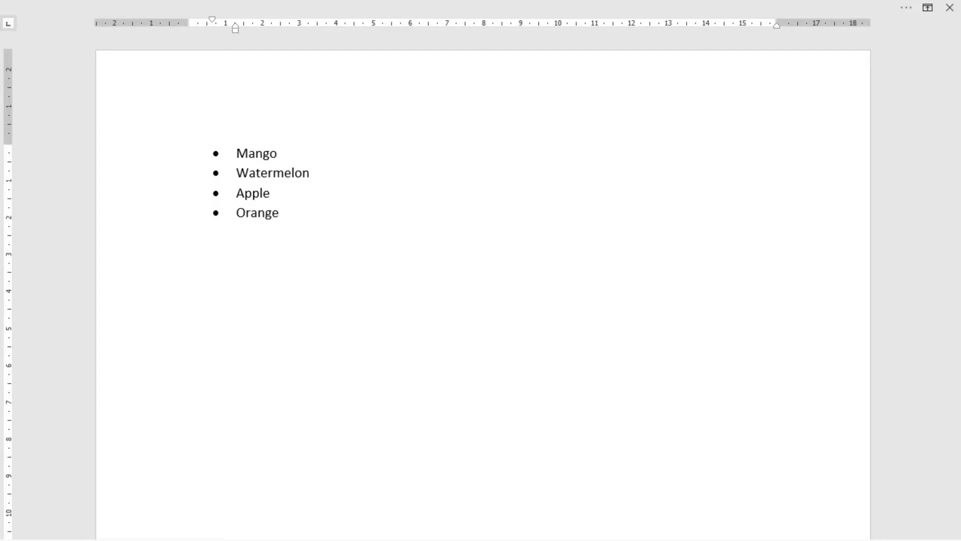
key(Return)
key(Return)
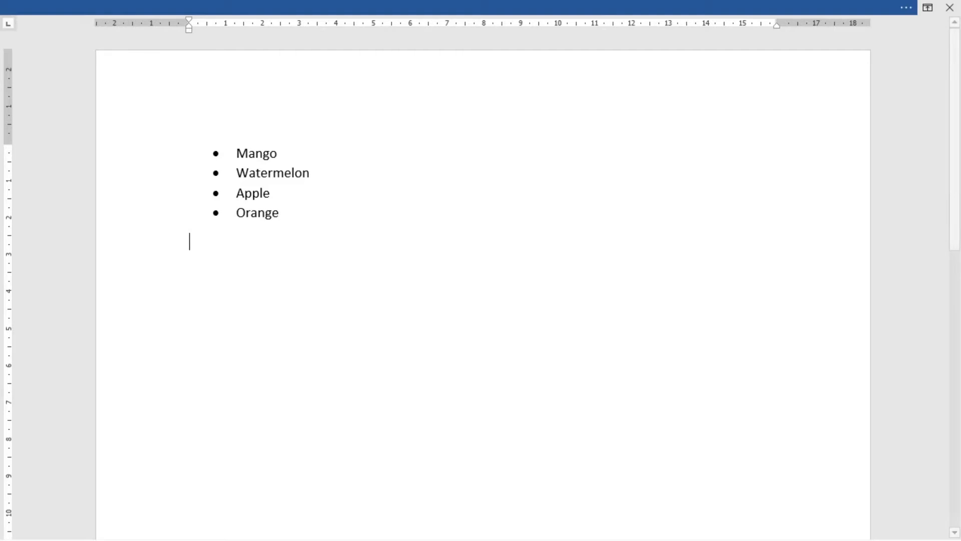
Change the ribbon display from auto-hide to Show Tabs.
click(927, 8)
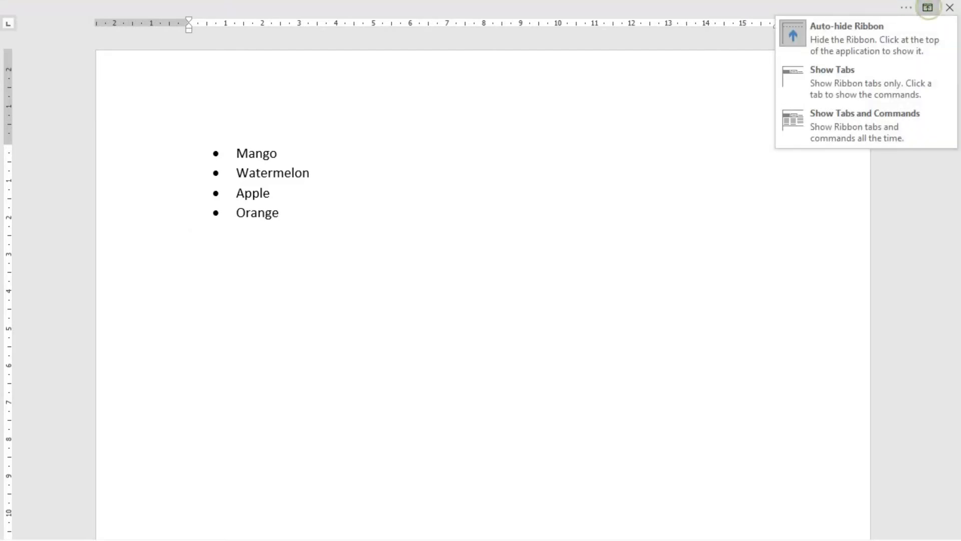
click(882, 31)
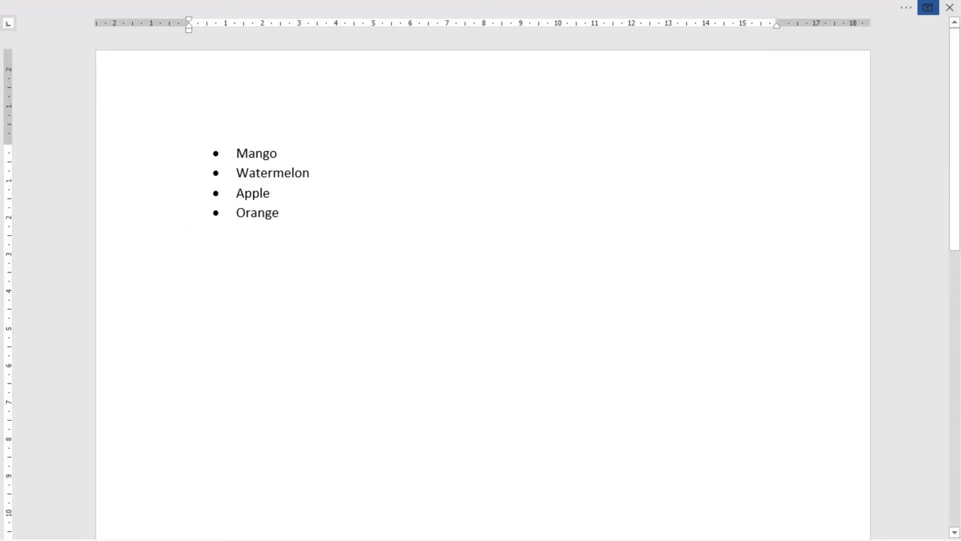
click(927, 7)
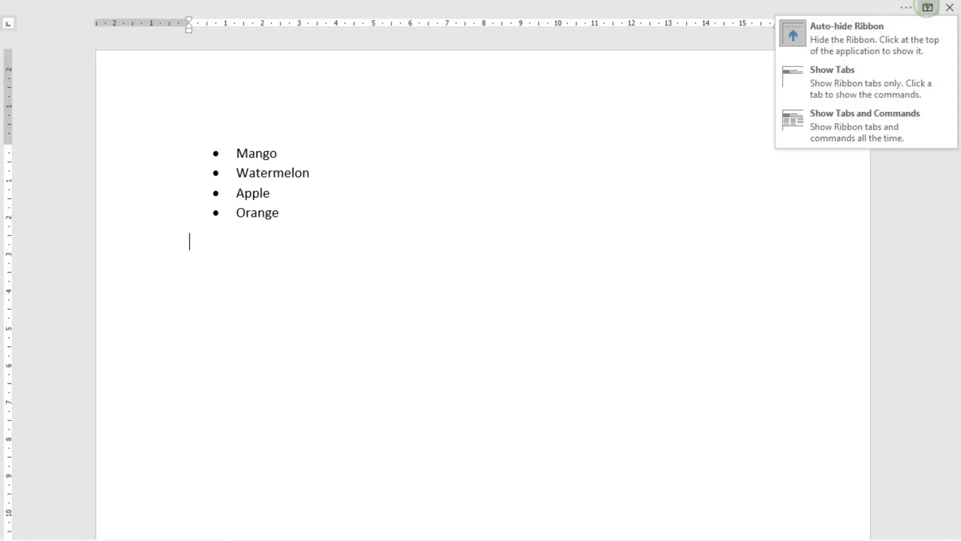
click(855, 75)
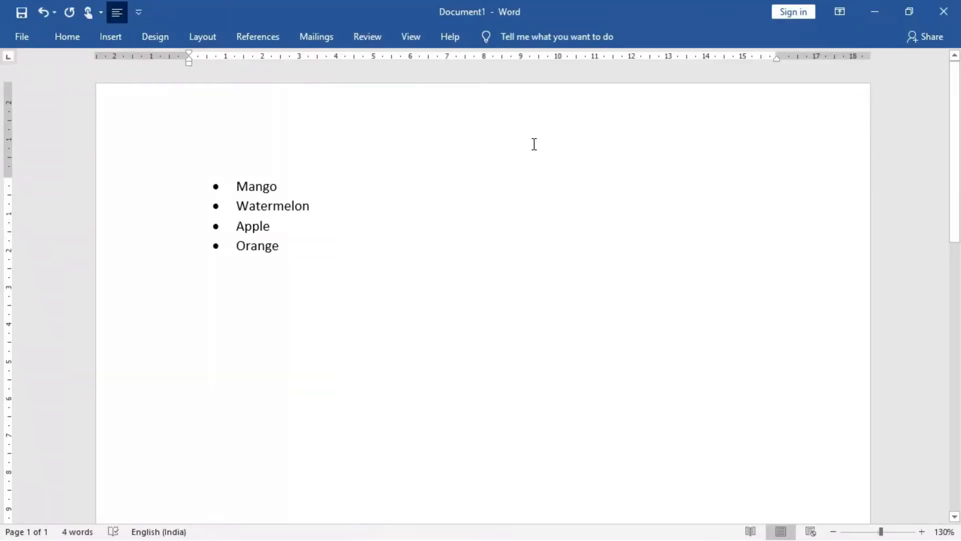
Start a numbered list below the bulleted fruits using the a) b) c) format.
click(66, 39)
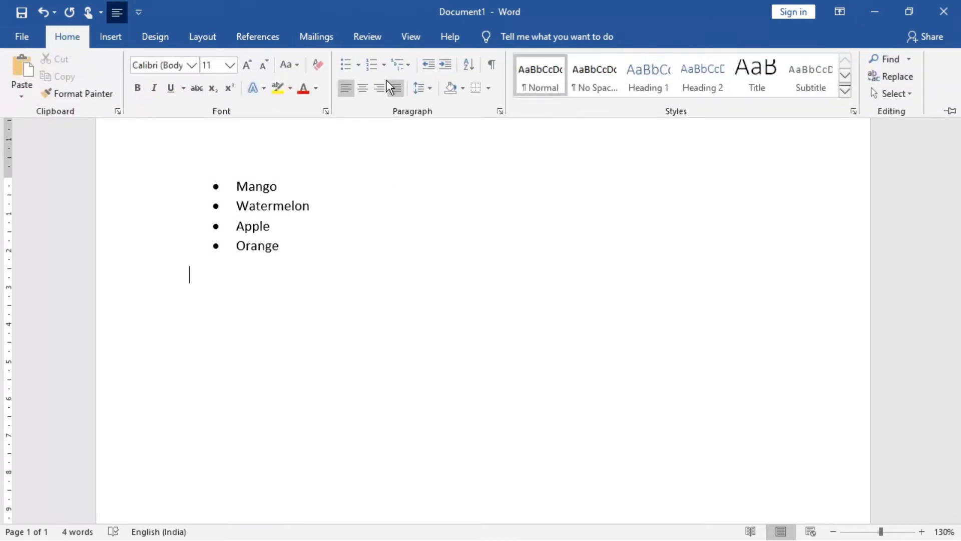
click(384, 65)
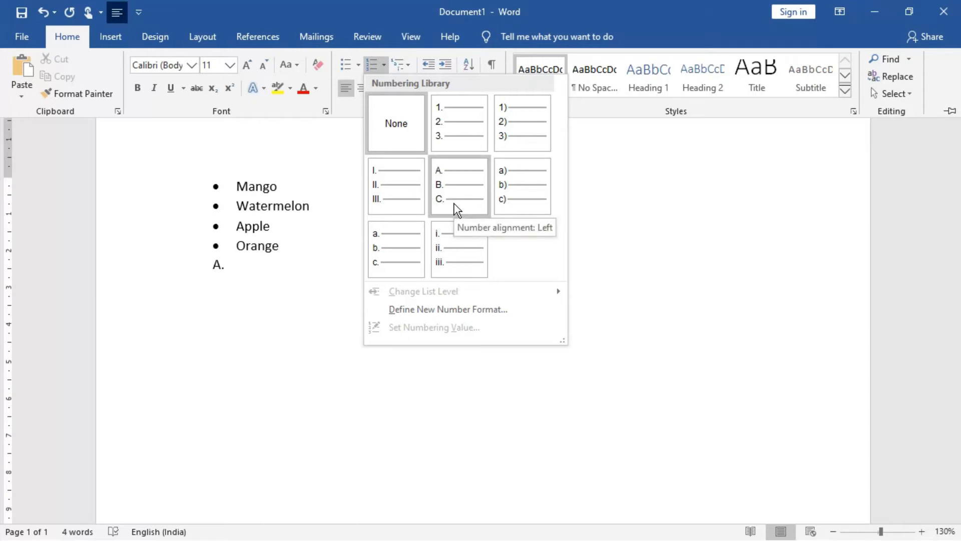
click(506, 200)
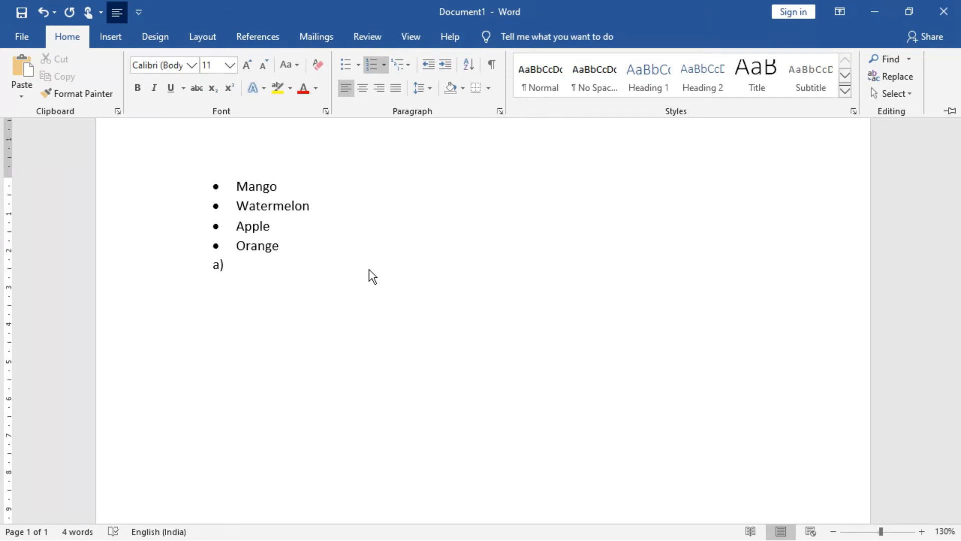
Enter Mango, Watermelon, Apple and Orange as lettered items, and end the list on a plain new line.
text(Mango)
key(Return)
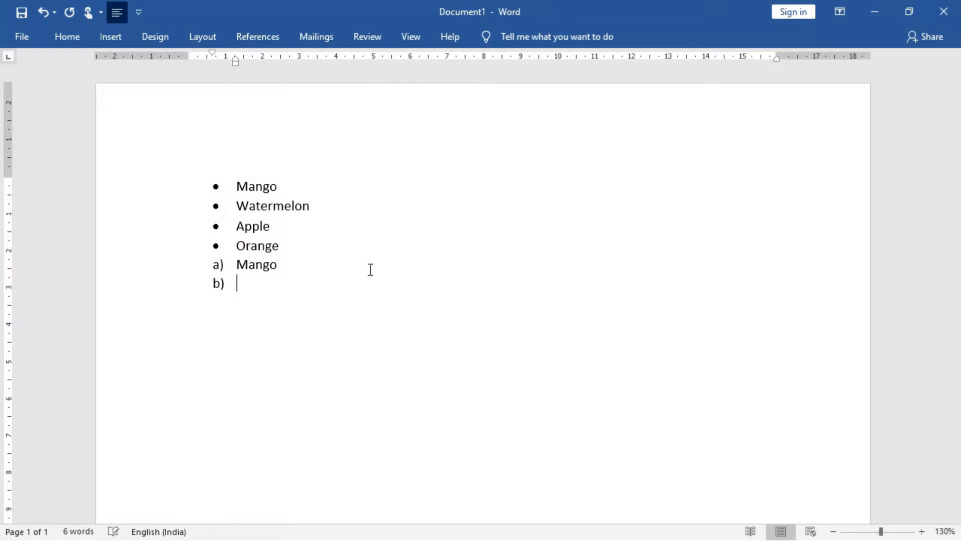
text(Watermelon)
key(Return)
text(Apple)
key(Return)
text(Orange)
key(Return)
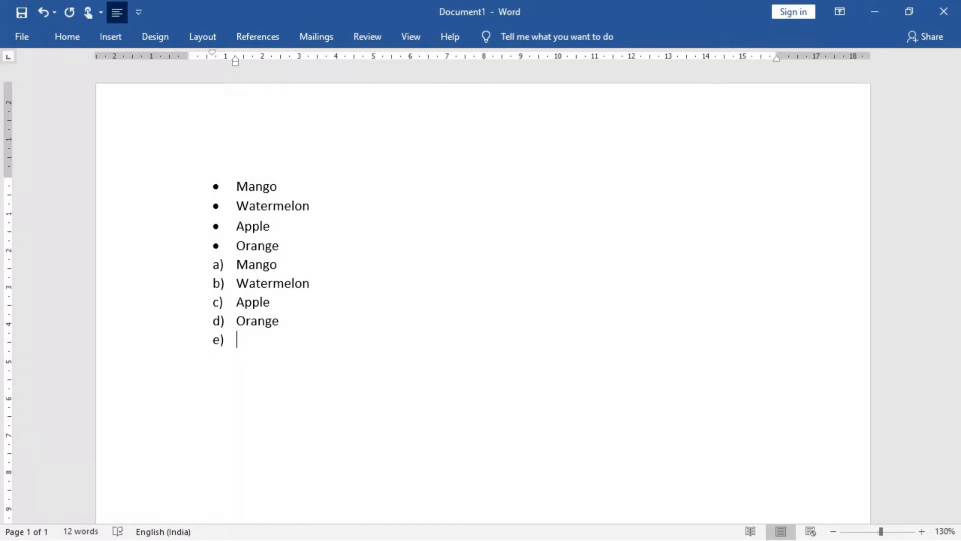
key(Return)
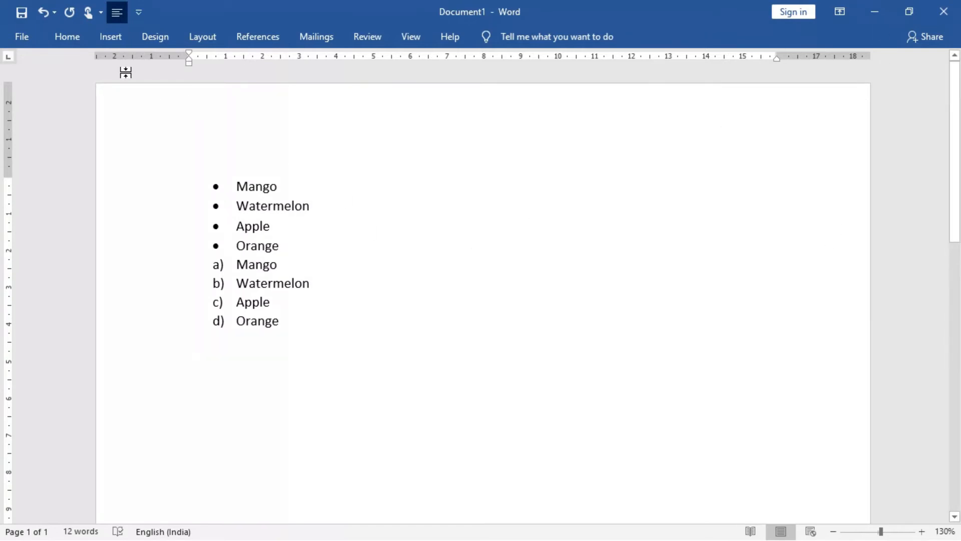
Define a new bullet from the Symbol font's club character (code 167) and apply it to the line below the lettered list.
click(69, 38)
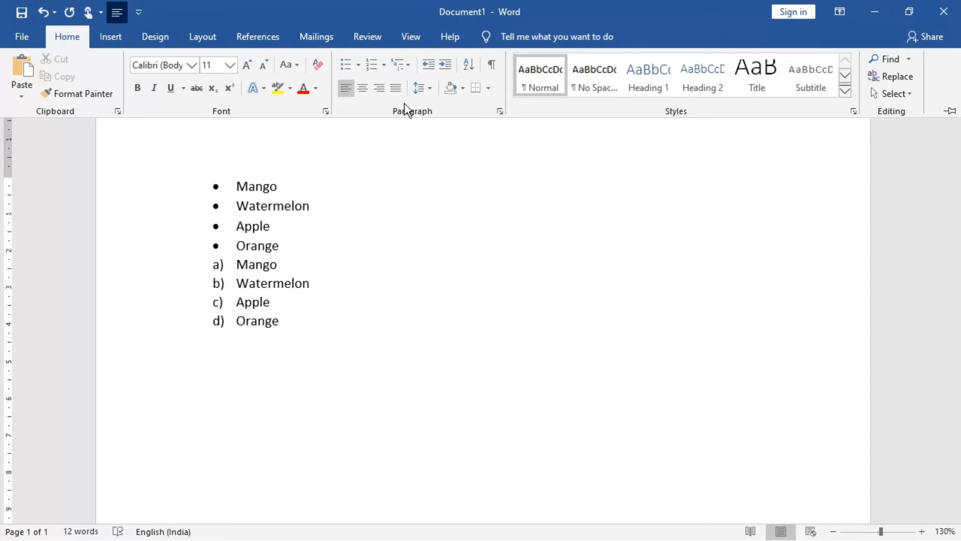
click(384, 65)
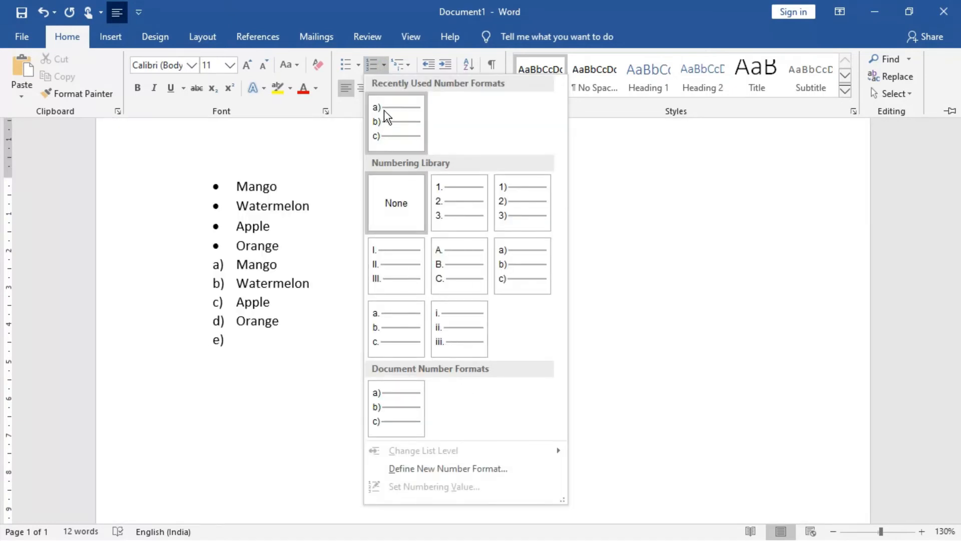
click(358, 64)
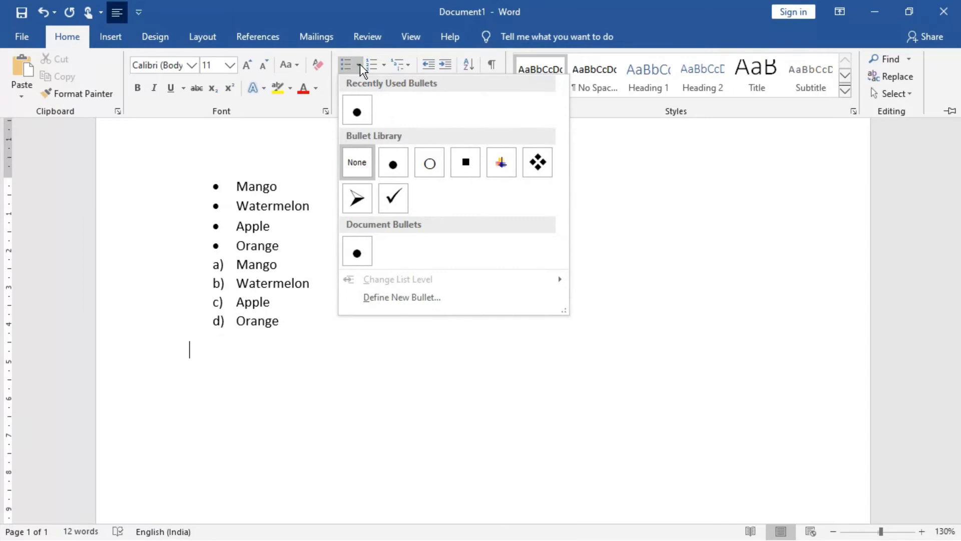
click(406, 299)
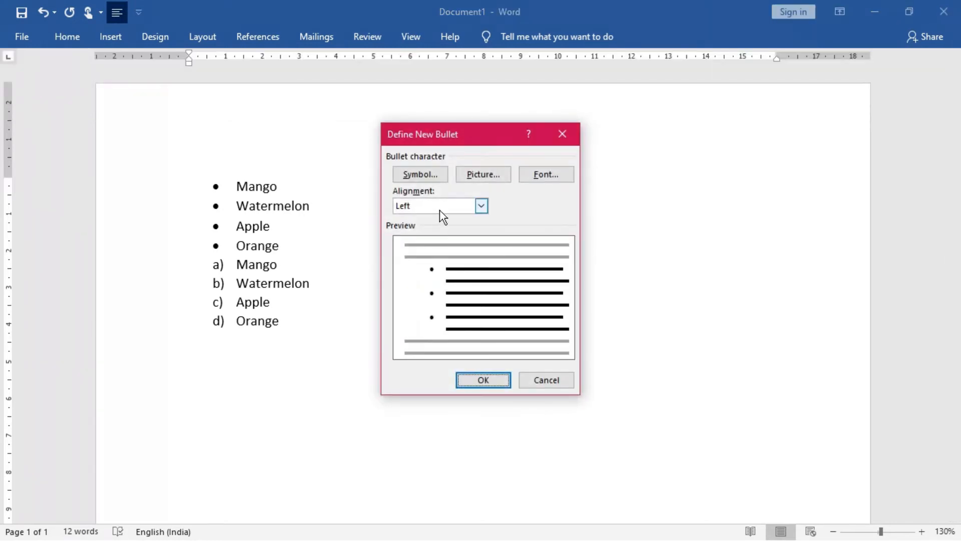
click(434, 182)
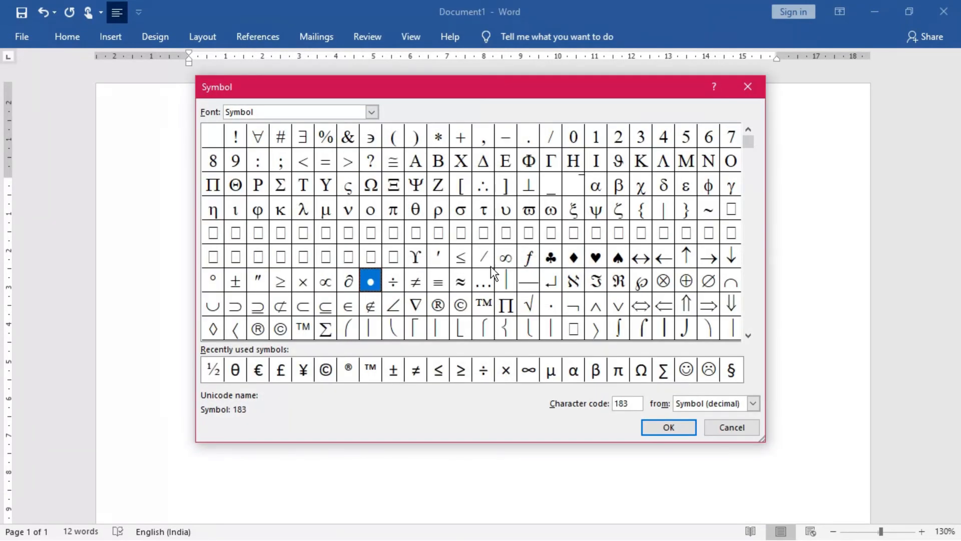
click(549, 258)
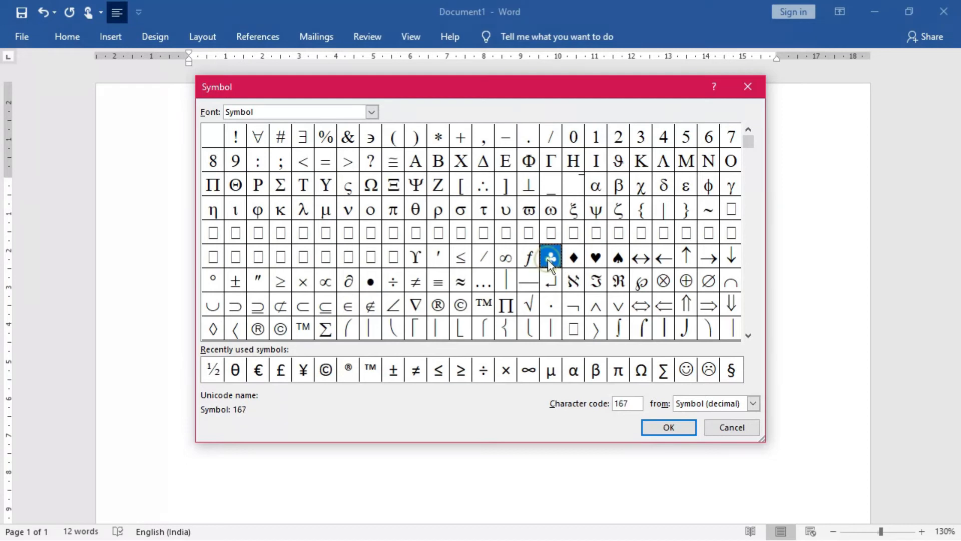
click(667, 430)
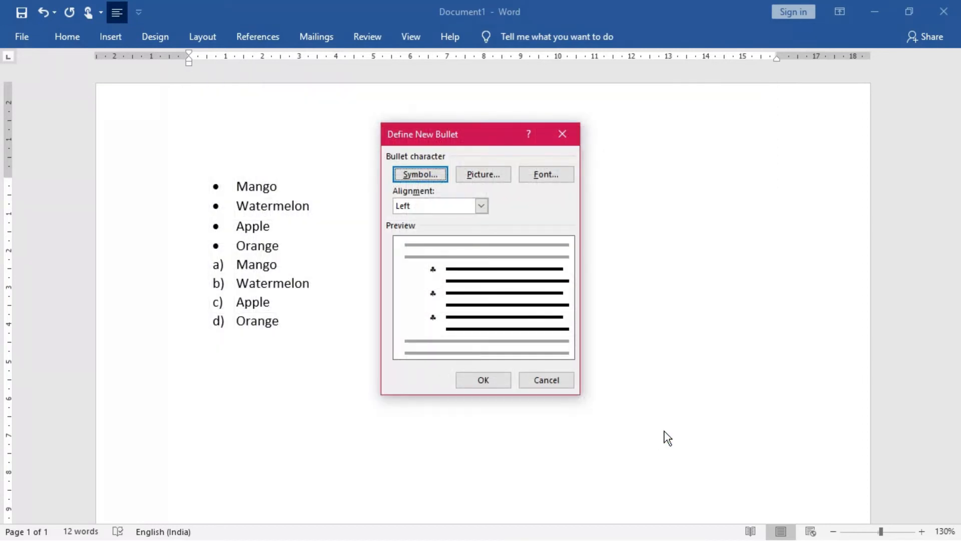
click(497, 381)
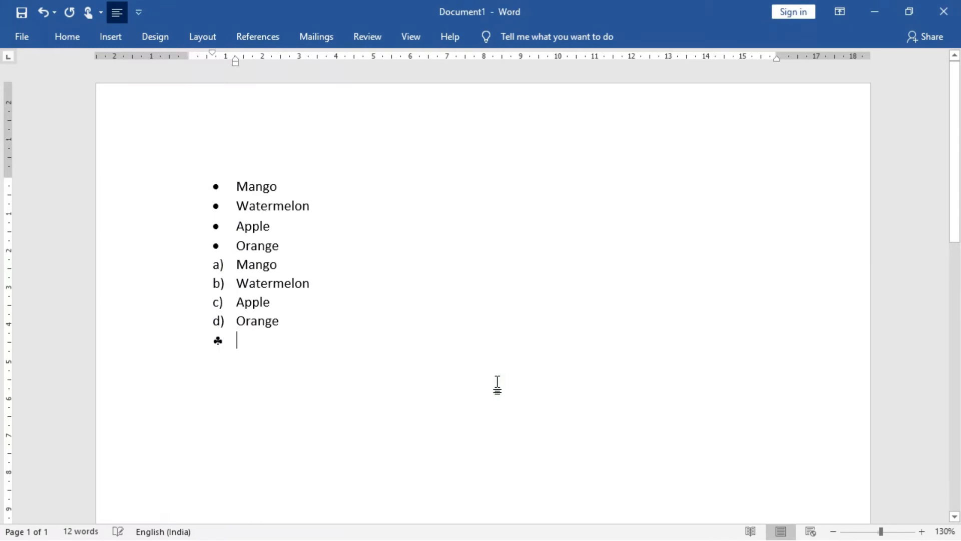
Enter Mango, Watermelon, Apple and Orange as club-bulleted items, and end the list on a plain new line.
text(Mango)
key(Return)
text(W)
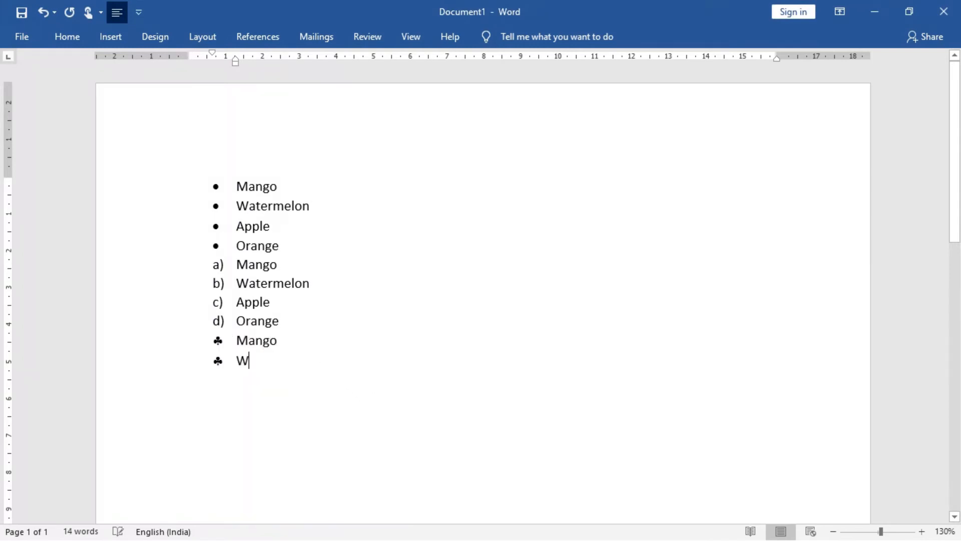
text(atermelon)
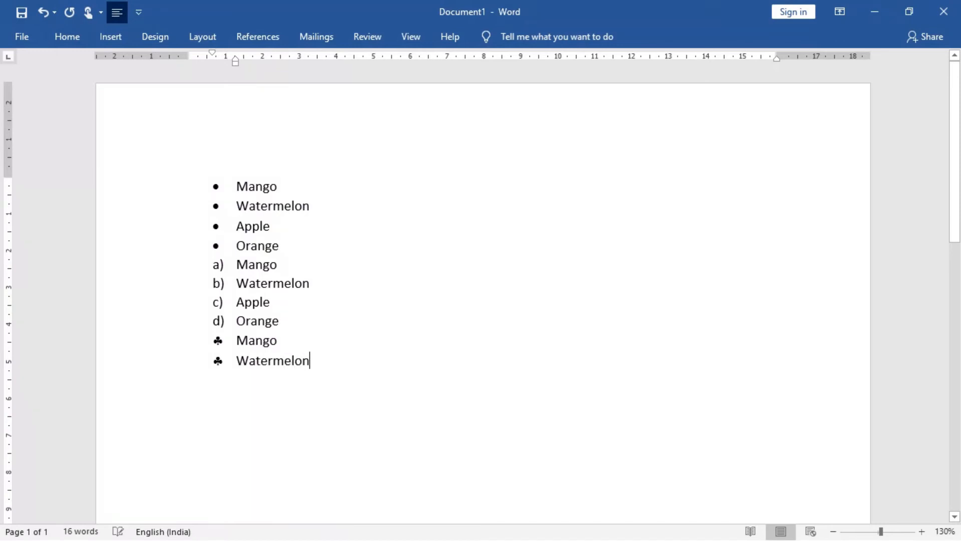
key(Return)
text(Apple)
key(Return)
text(Orange)
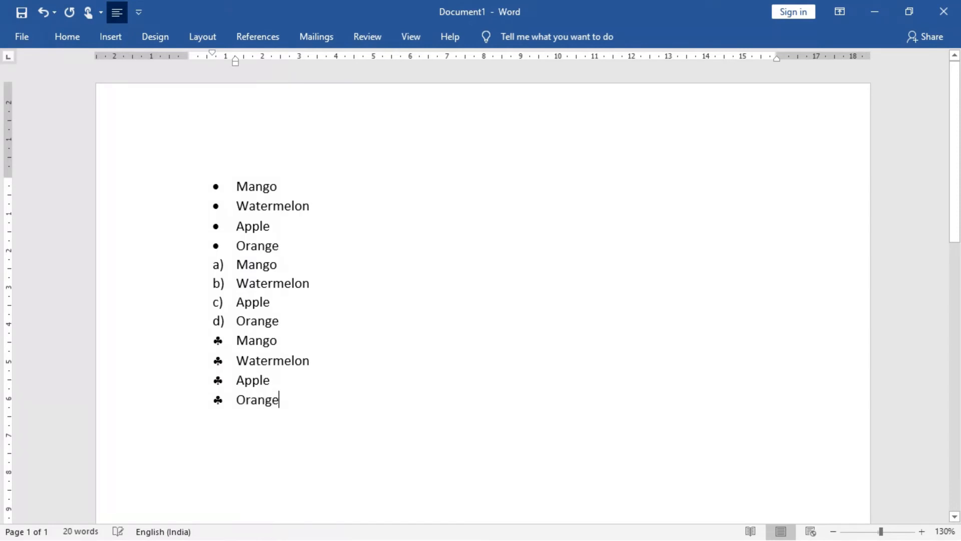
key(Return)
key(Return)
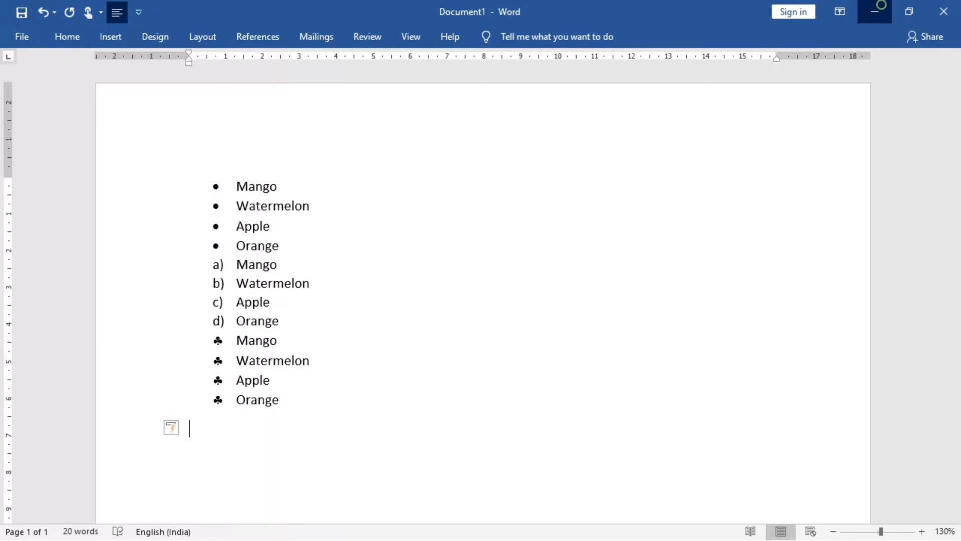
click(880, 5)
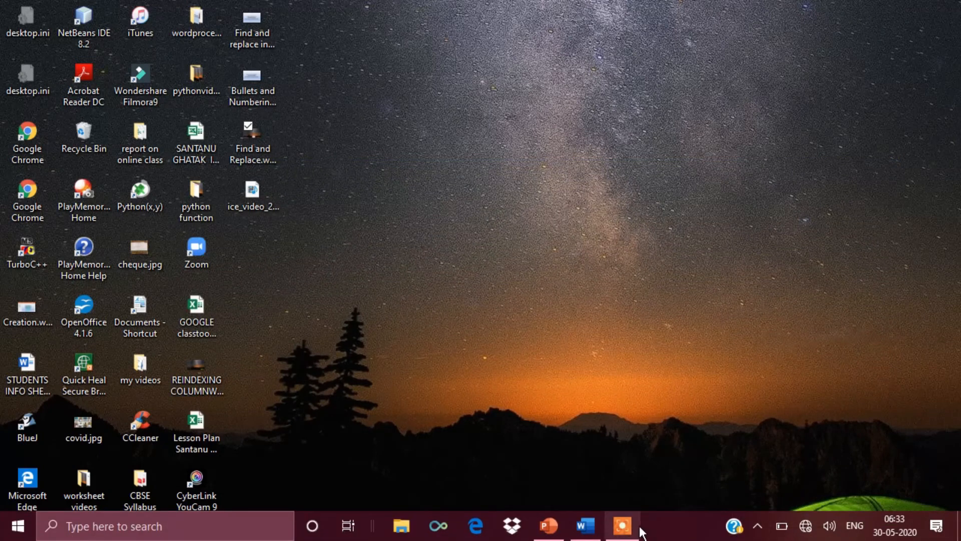
mouse_move(632, 532)
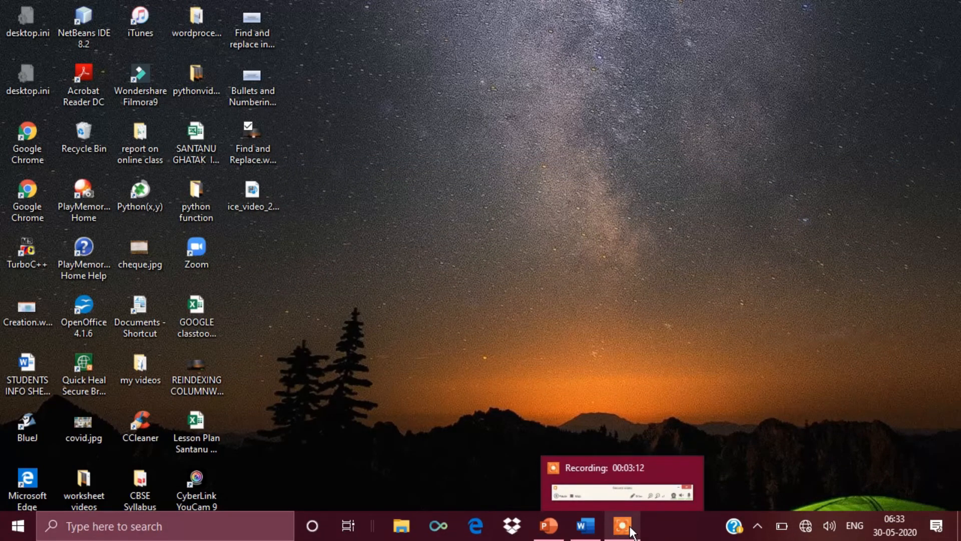
click(587, 533)
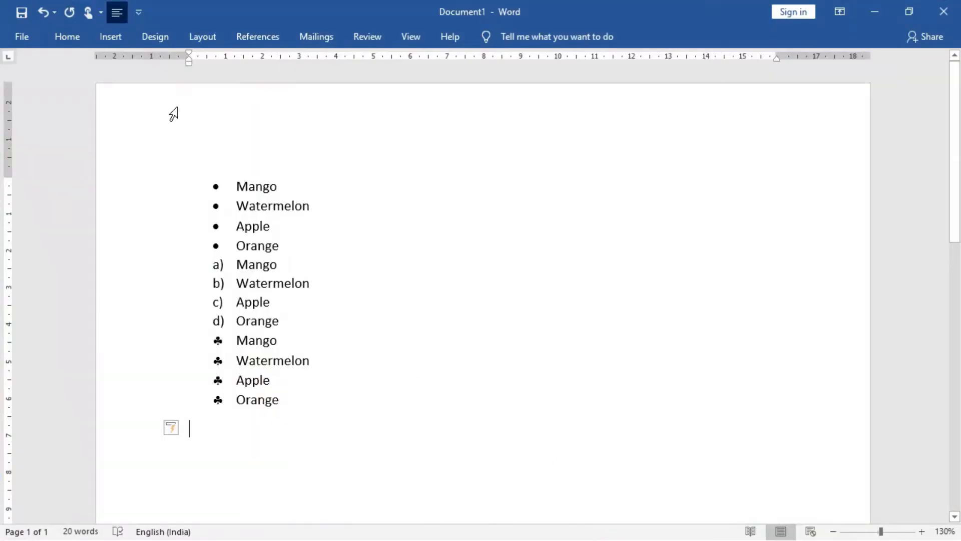
click(73, 36)
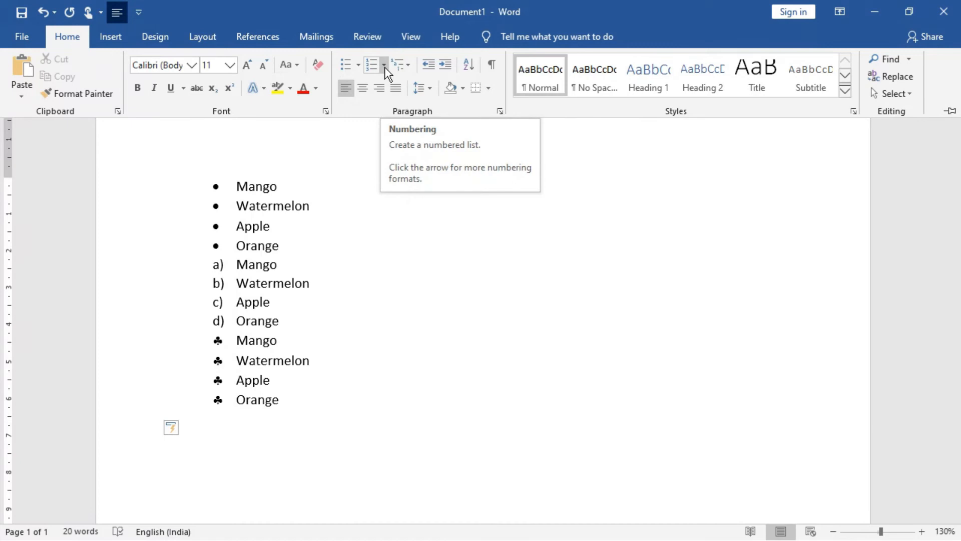
click(359, 65)
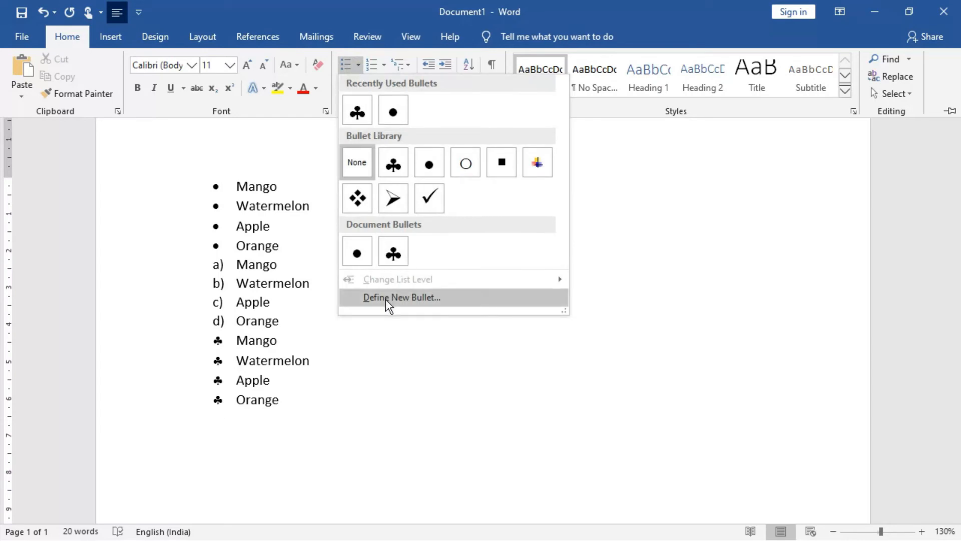
click(419, 420)
key(ctrl+F1)
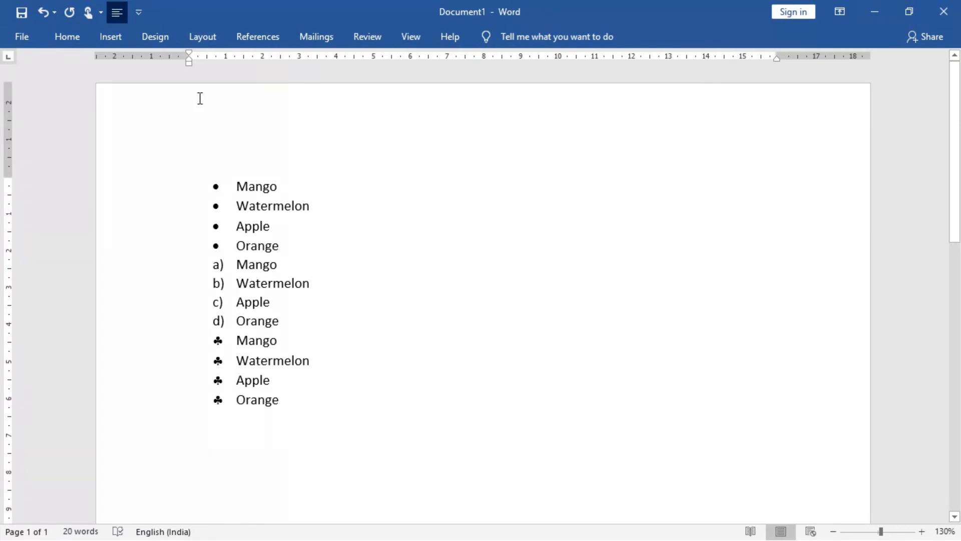
Indent the first two bulleted items, Mango and Watermelon, to about 2.25 cm on the ruler.
click(215, 186)
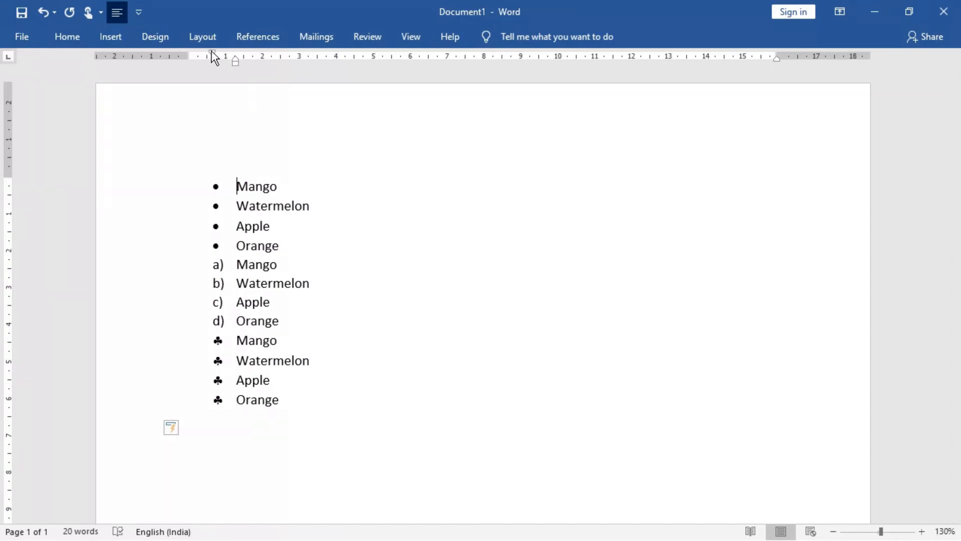
mouse_move(215, 53)
mouse_down()
mouse_move(260, 57)
mouse_move(251, 69)
mouse_move(270, 70)
mouse_move(297, 52)
mouse_move(273, 52)
mouse_up()
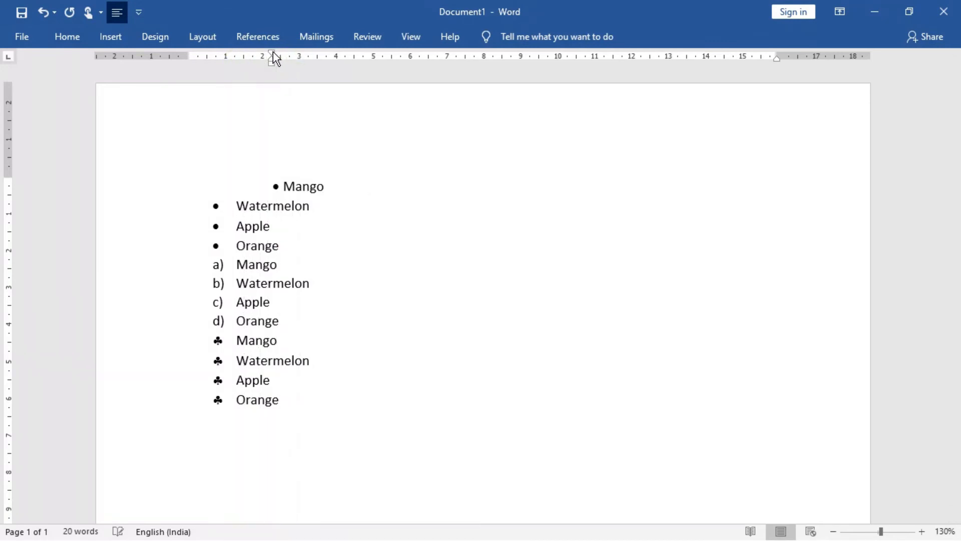
click(232, 207)
drag(213, 54, 269, 74)
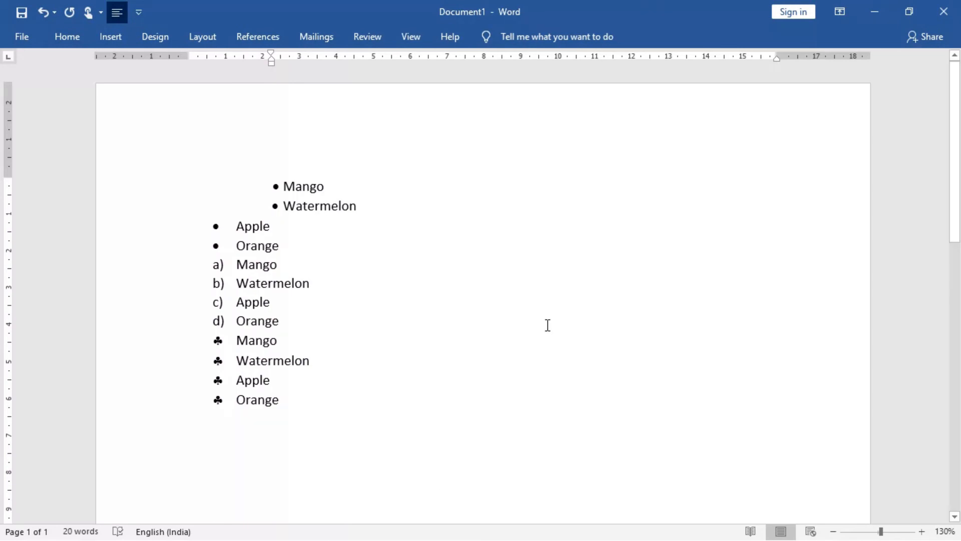
click(874, 16)
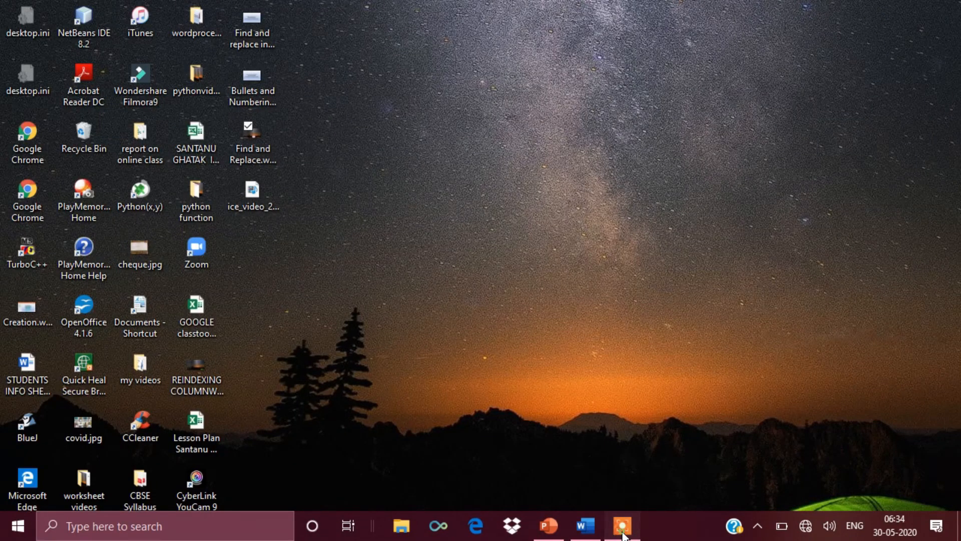
click(622, 534)
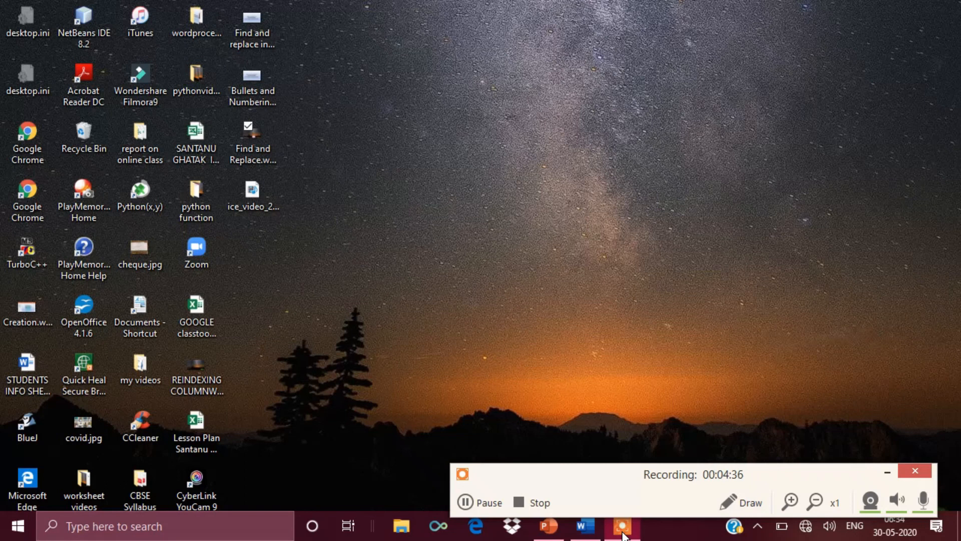
click(588, 533)
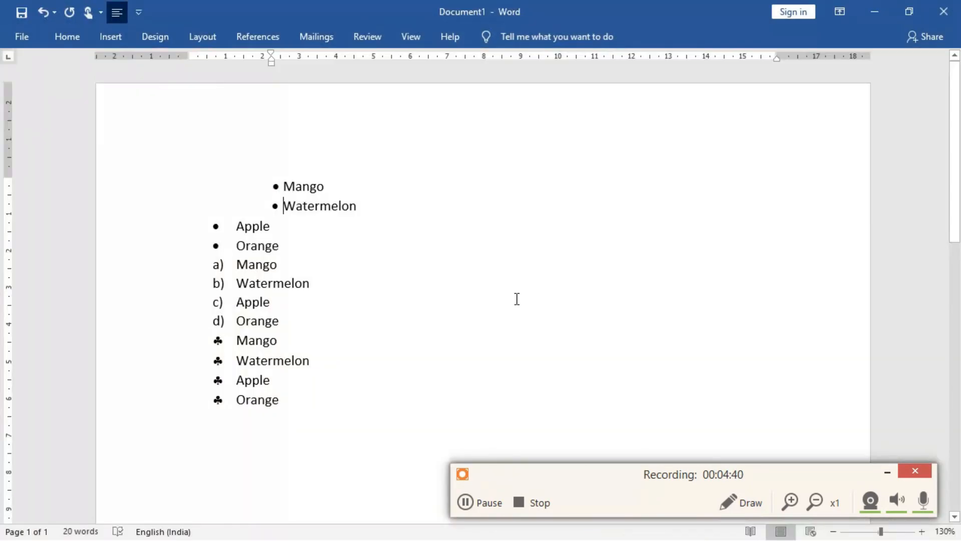
click(869, 233)
click(888, 472)
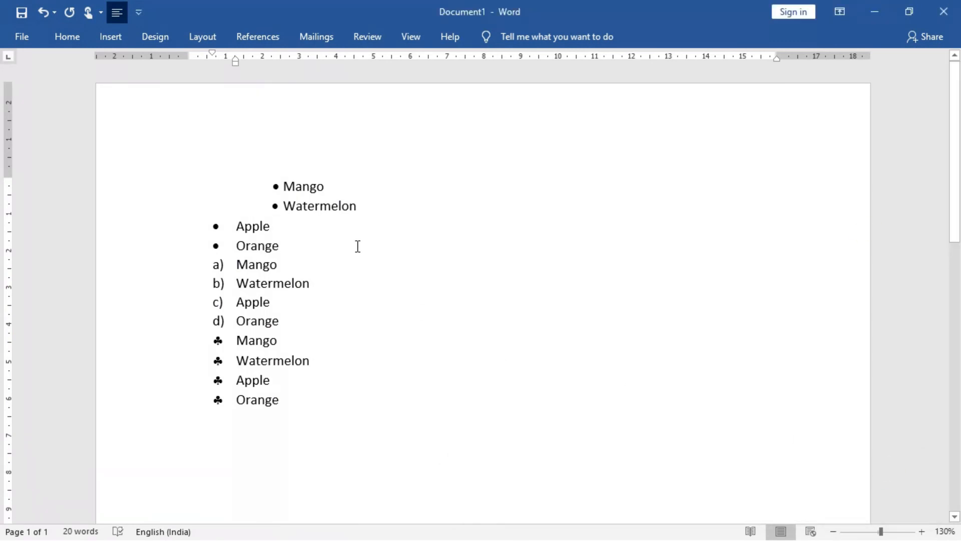
click(68, 36)
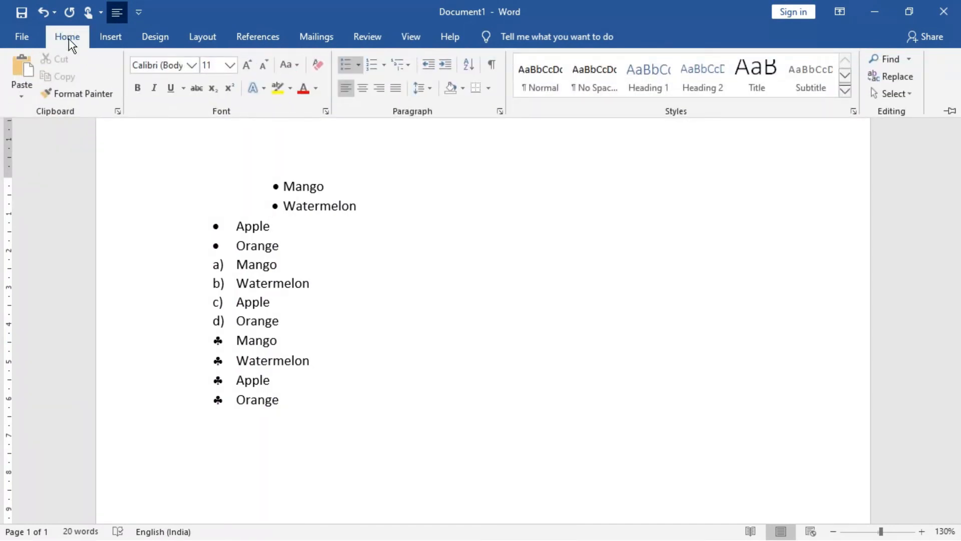